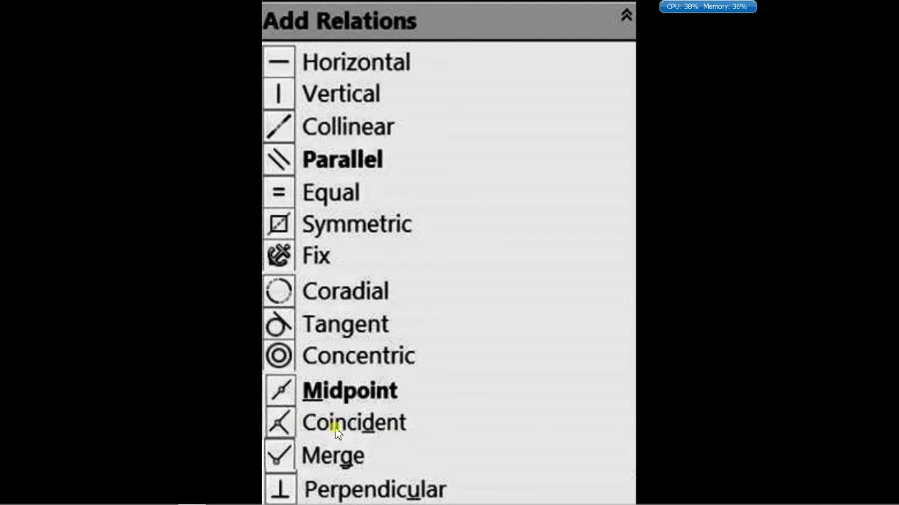
Start a sketch on the Front Plane and draw the first angled line
left_click(198, 496)
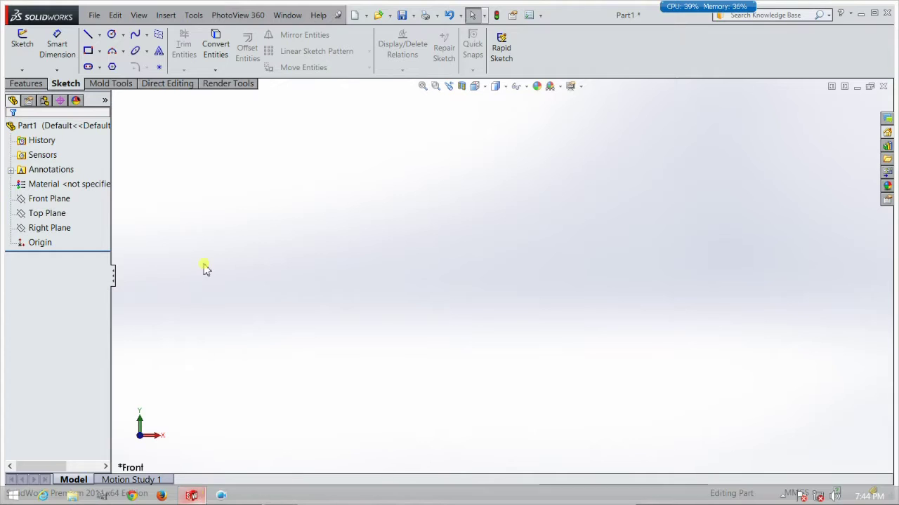
left_click(22, 39)
left_click(227, 232)
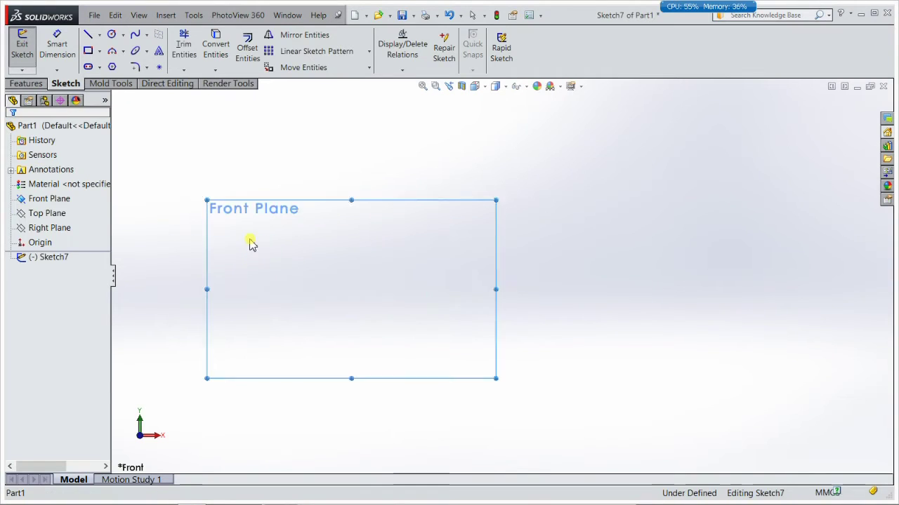
left_click(86, 35)
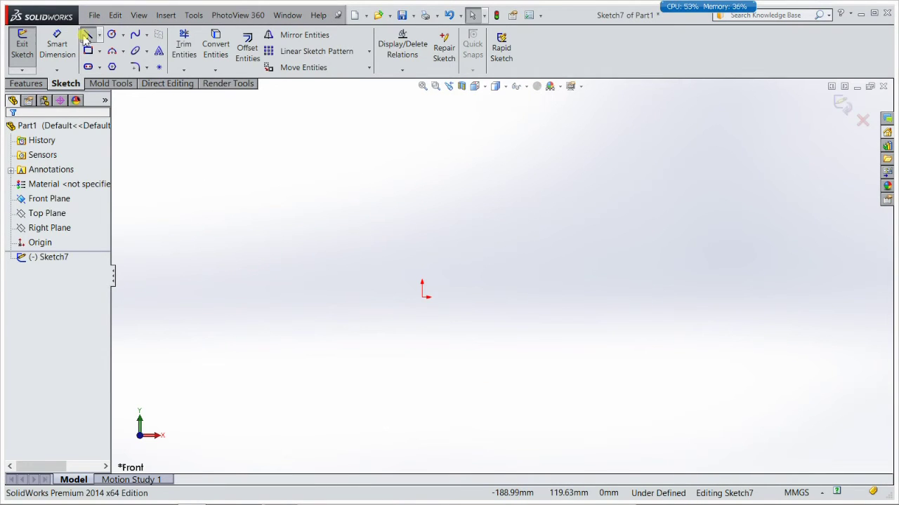
left_click(295, 217)
left_click(232, 298)
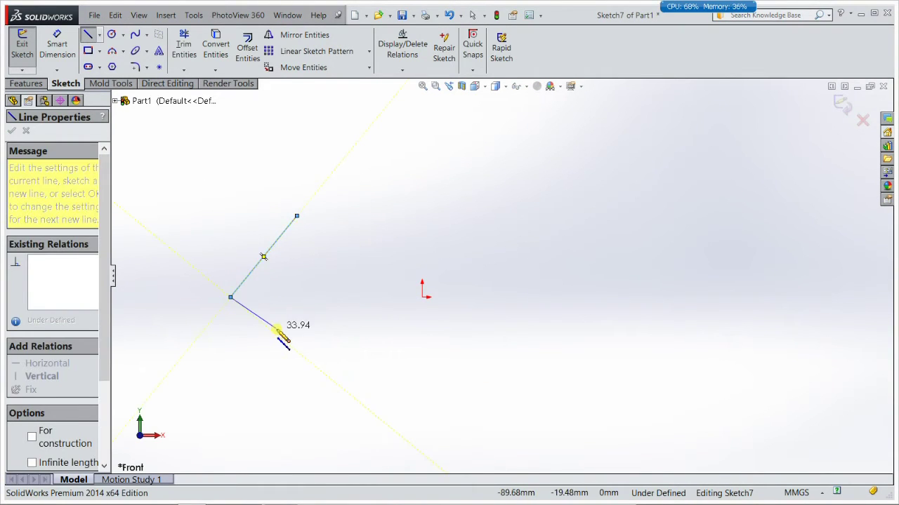
key("Escape")
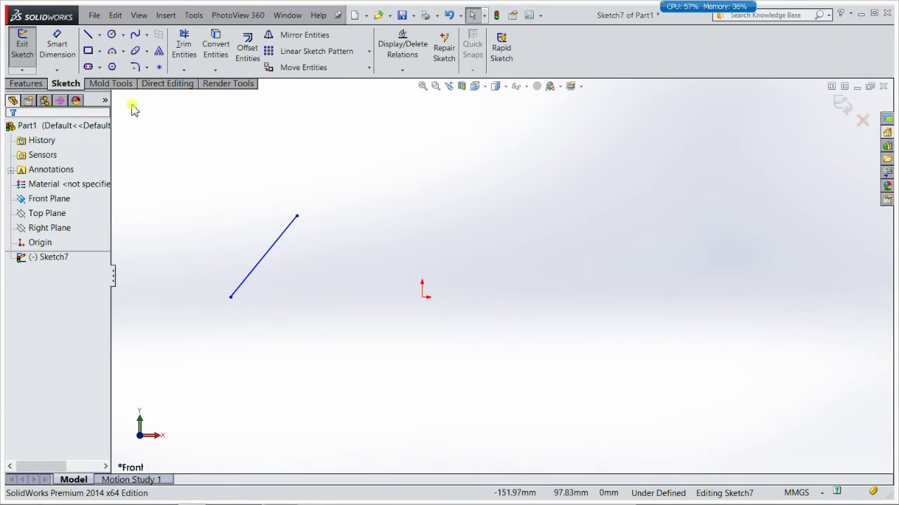
Dimension the first line to a length of 10 mm
left_click(57, 45)
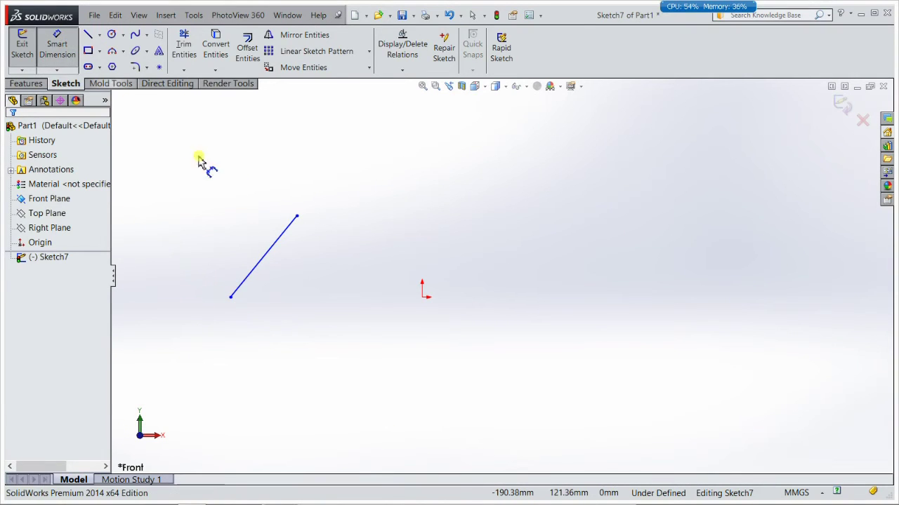
left_click(279, 246)
left_click(222, 195)
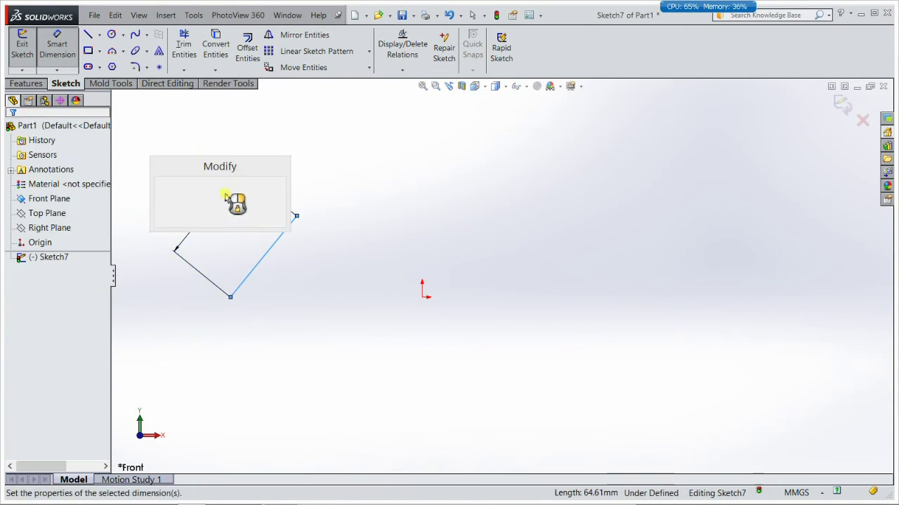
type("10")
key("Return")
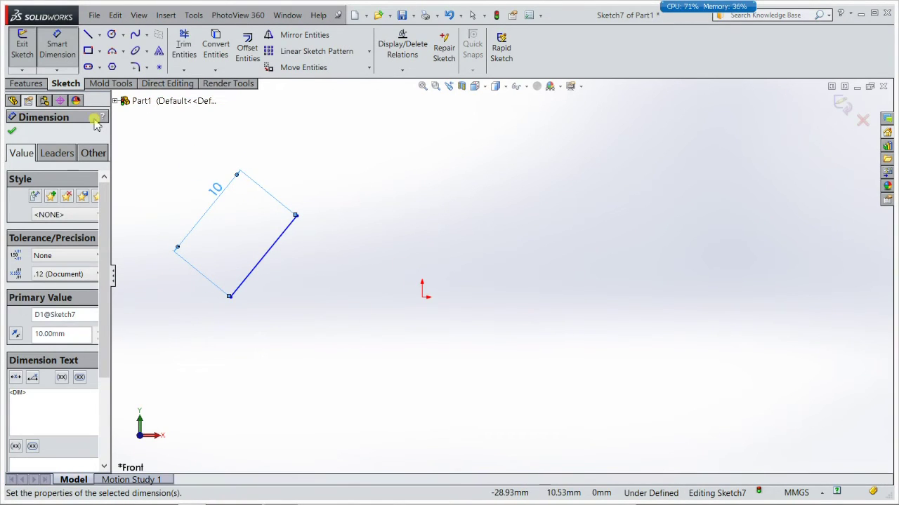
Draw a second, undimensioned line below the first one
left_click(89, 35)
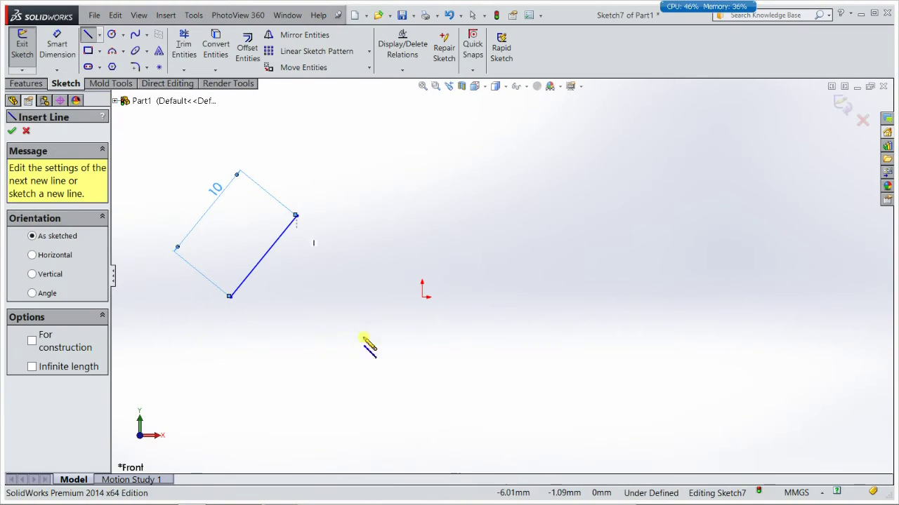
left_click(292, 279)
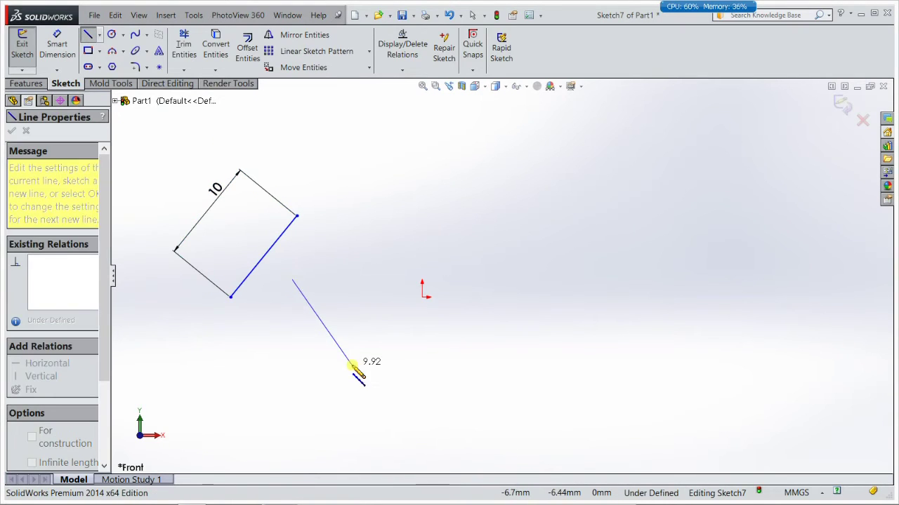
left_click(351, 365)
key("Escape")
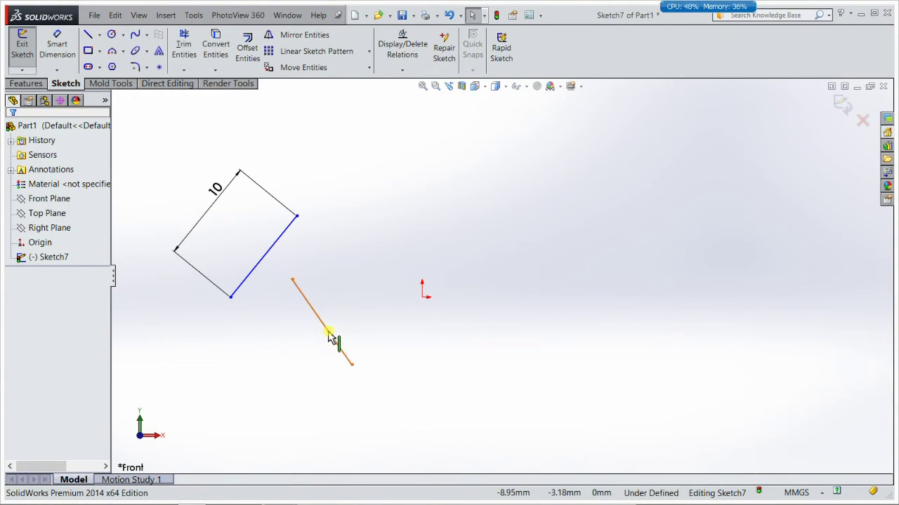
left_click(330, 337)
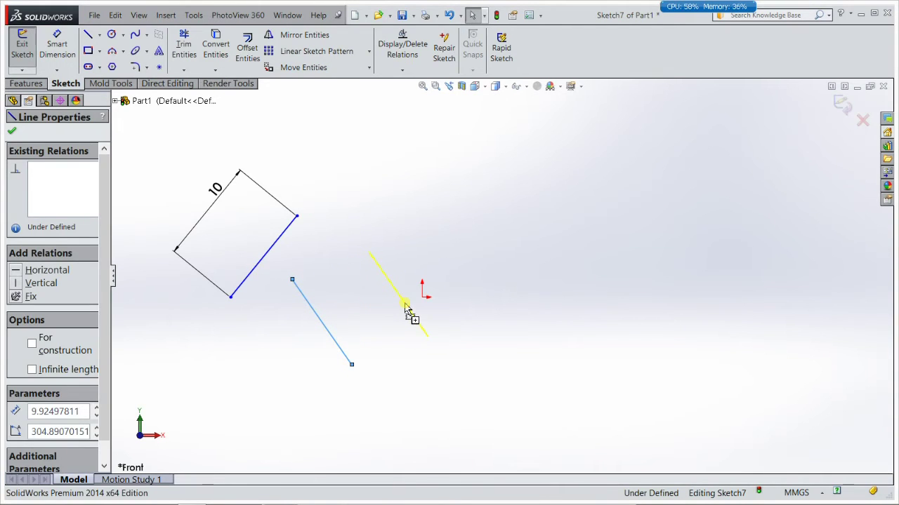
Copy the loose line beside the origin and paste a copy of the 10 mm line
left_click(406, 309)
left_click(403, 351)
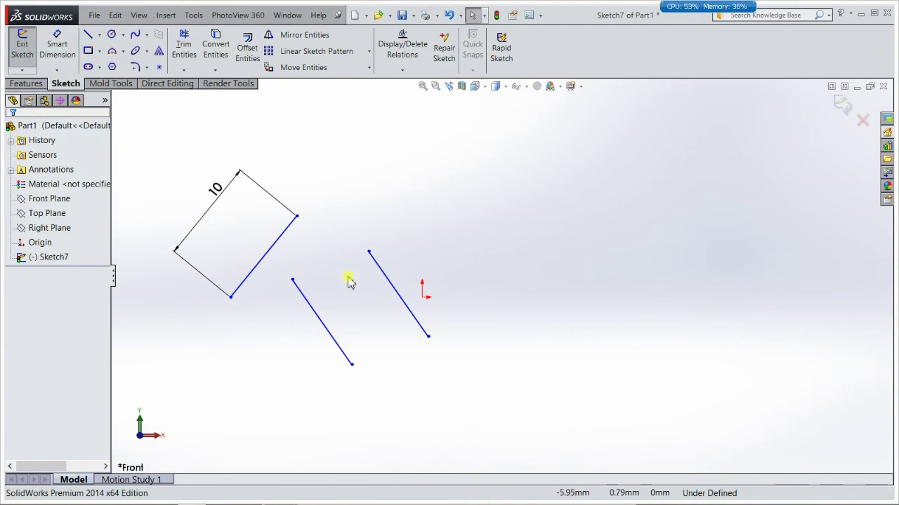
left_click(278, 242)
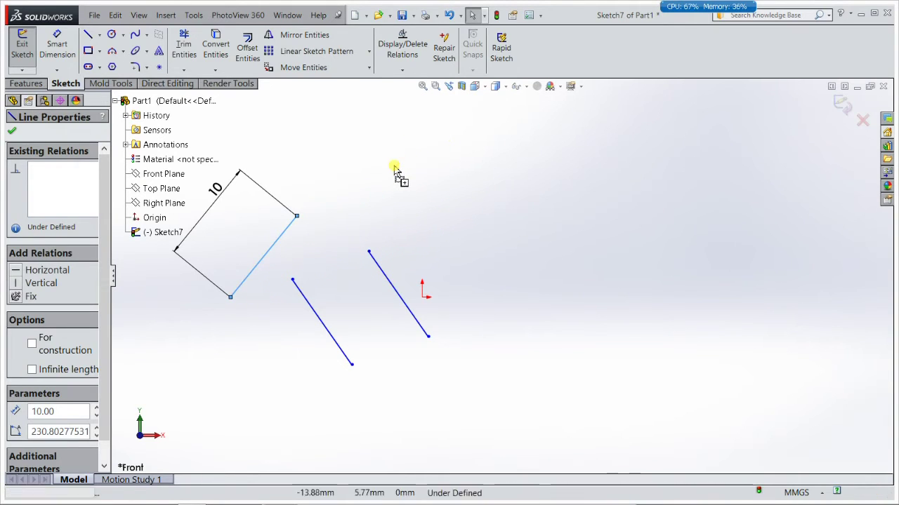
key("ctrl+v")
left_click(407, 204)
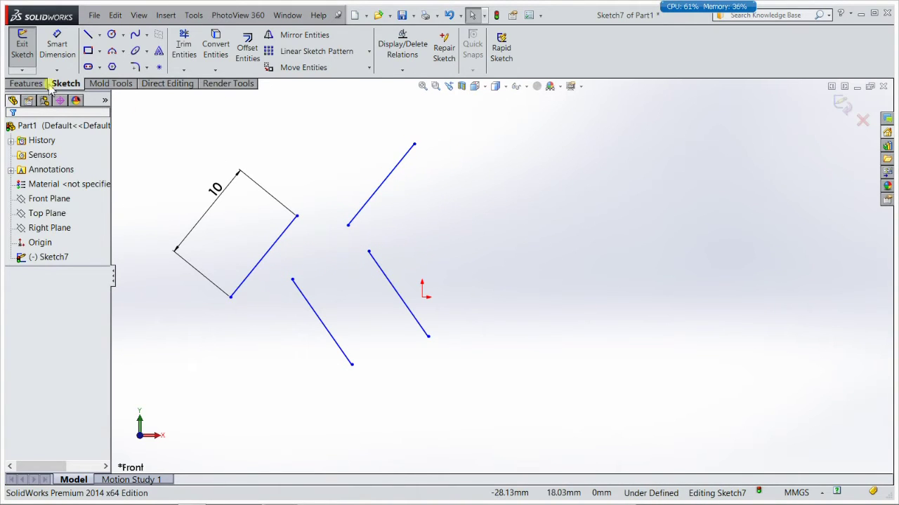
Dimension the pasted line to 10 mm, leaving the origin-side line undimensioned
left_click(57, 44)
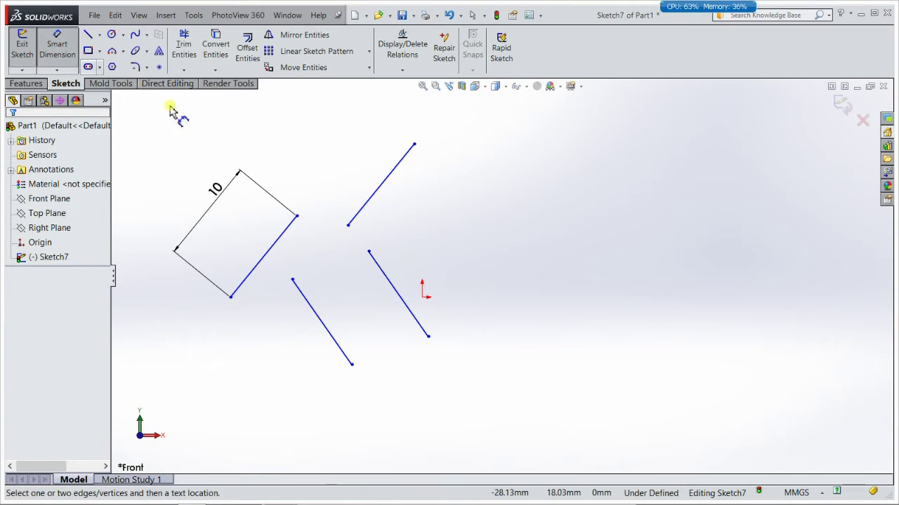
left_click(372, 195)
left_click(358, 180)
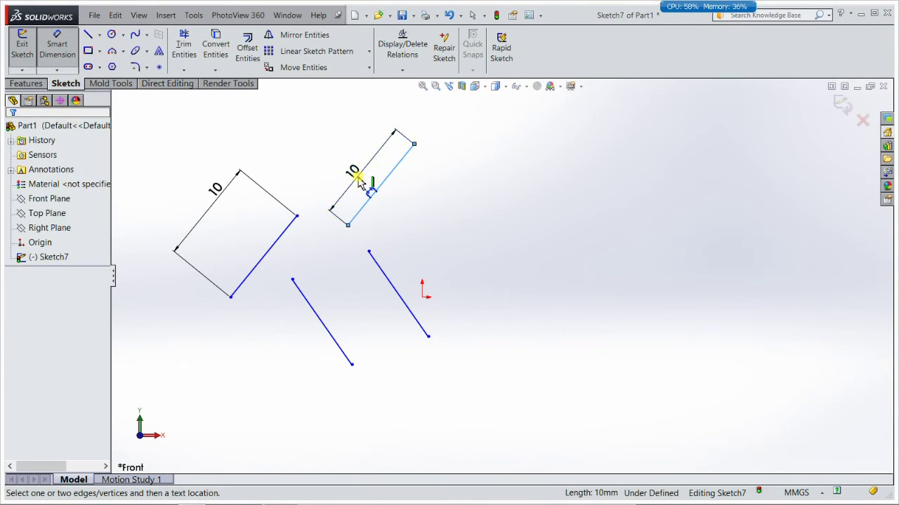
left_click(298, 166)
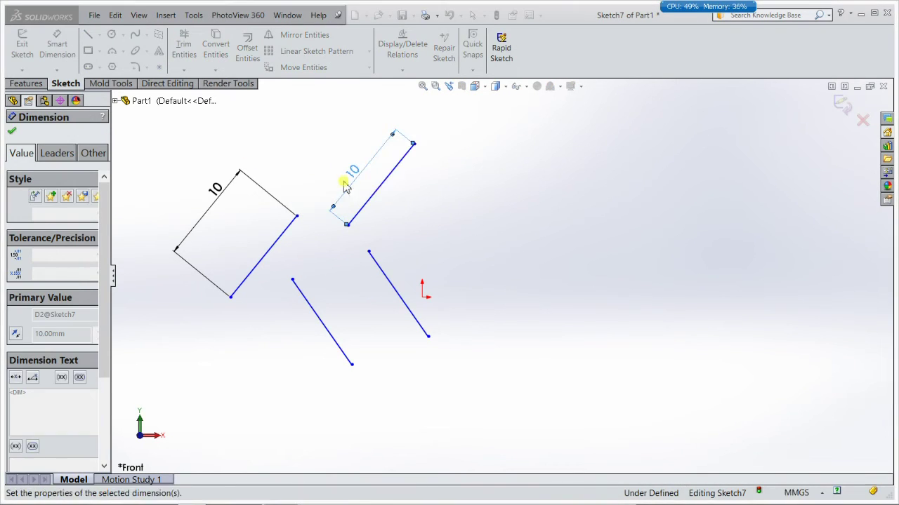
left_click(379, 267)
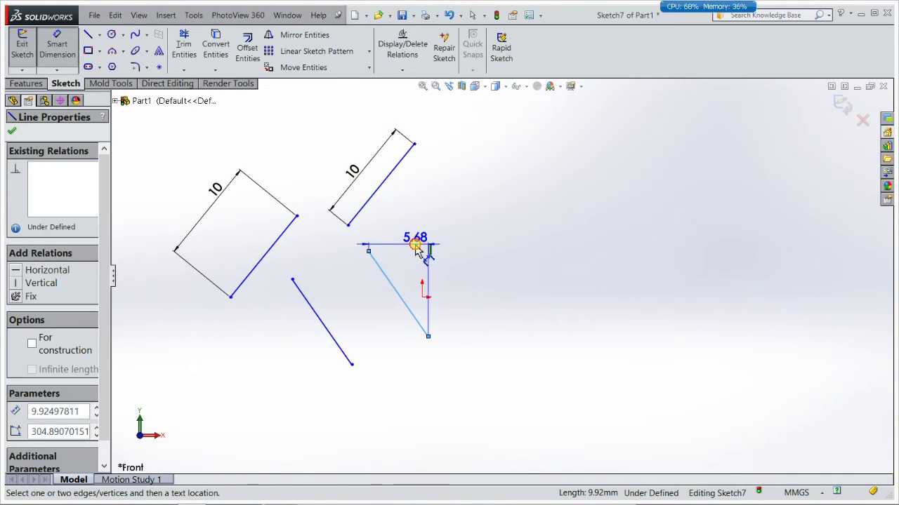
key("Escape")
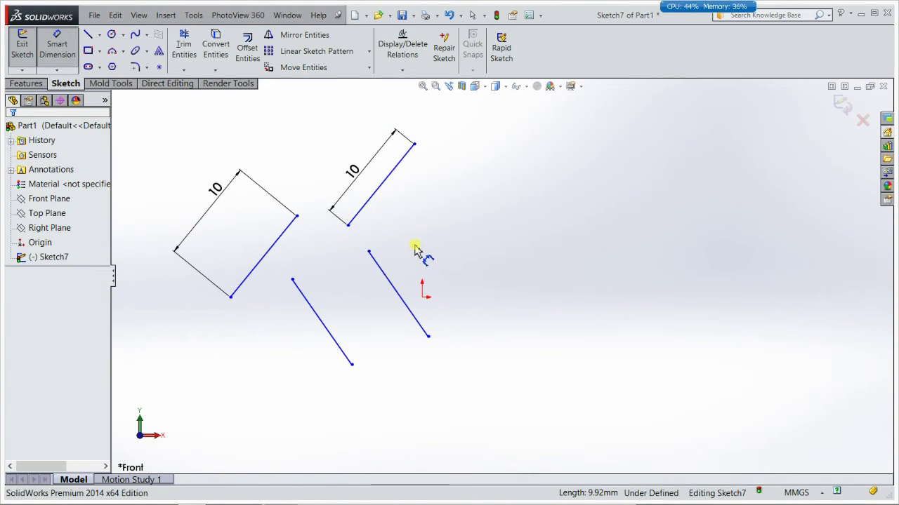
left_click(56, 46)
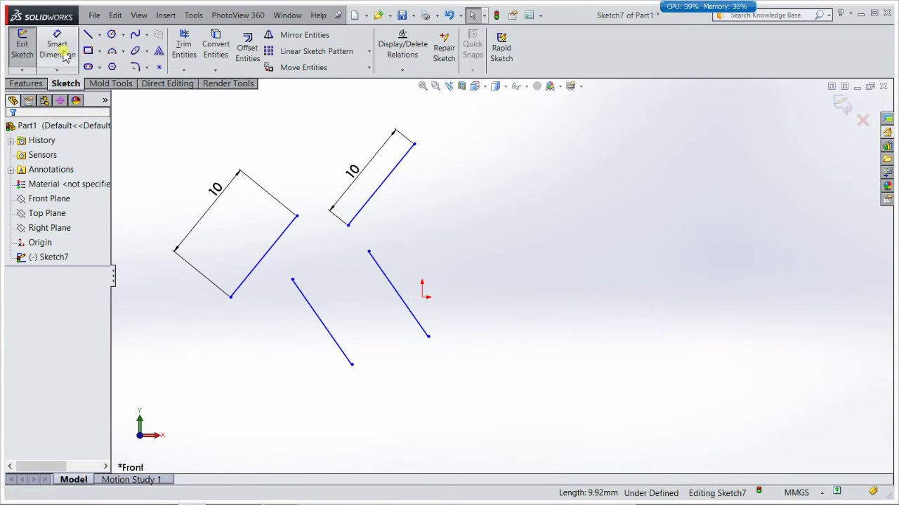
Move the right loose line higher and trial-select the lower line with the left 10 mm line
left_click_drag(401, 261, 419, 242)
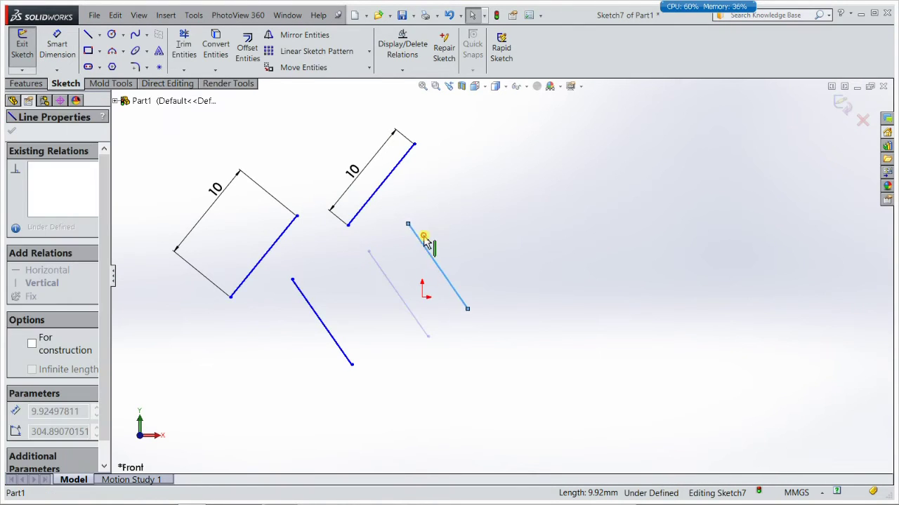
key("Escape")
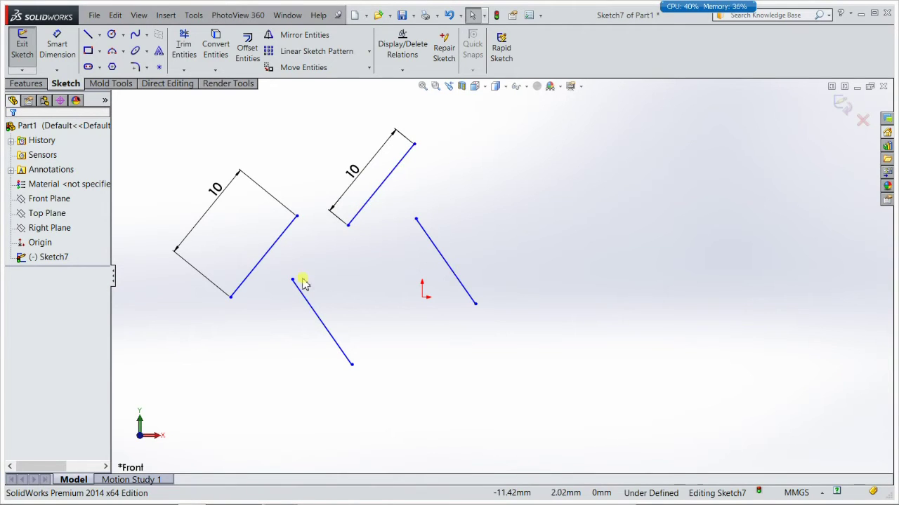
left_click(307, 301)
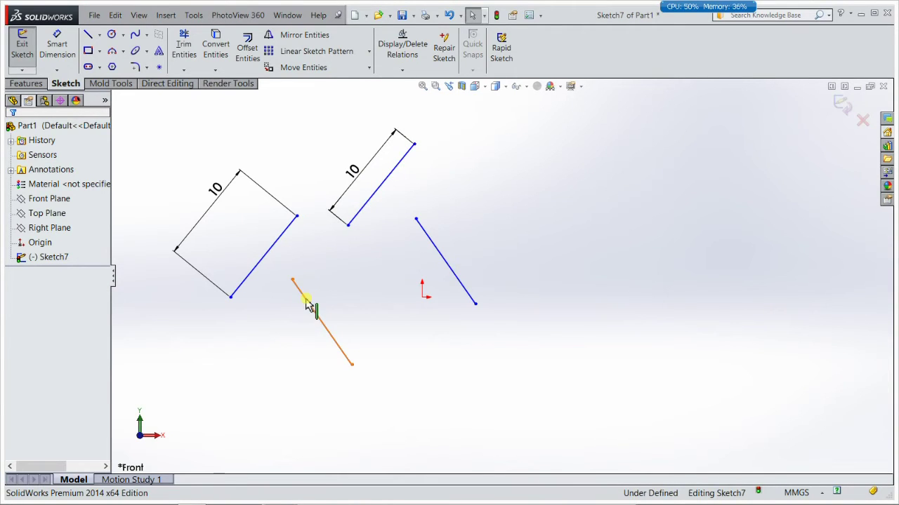
left_click(251, 278, "ctrl")
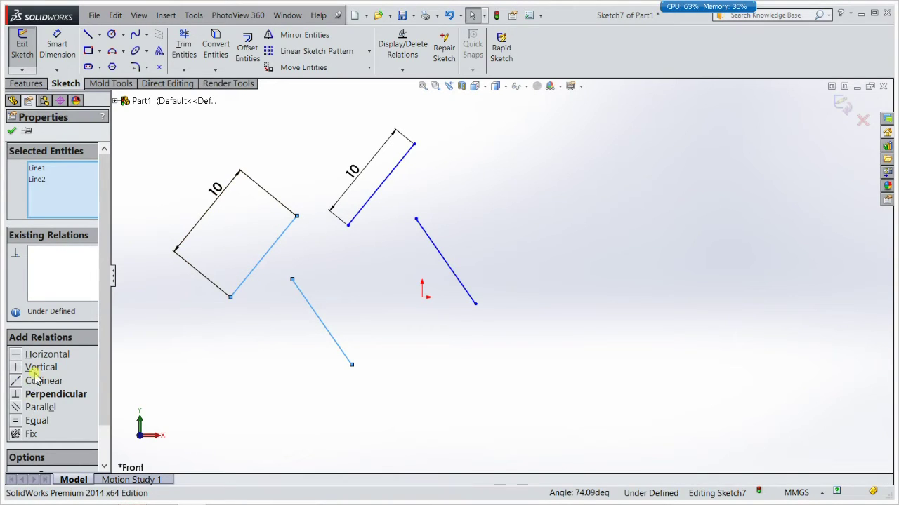
left_click(151, 361)
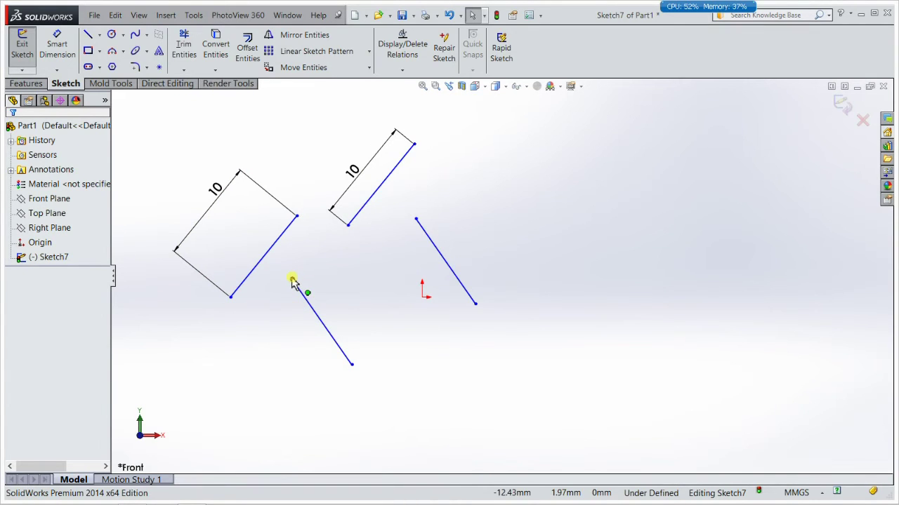
Fix the lower line's top endpoint to the left 10 mm line with a Midpoint relation
left_click(293, 281)
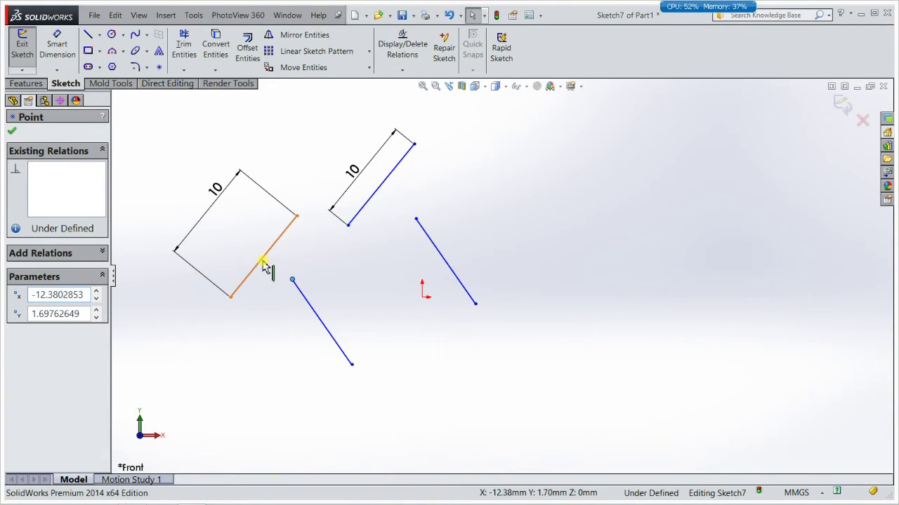
left_click(264, 266, "ctrl")
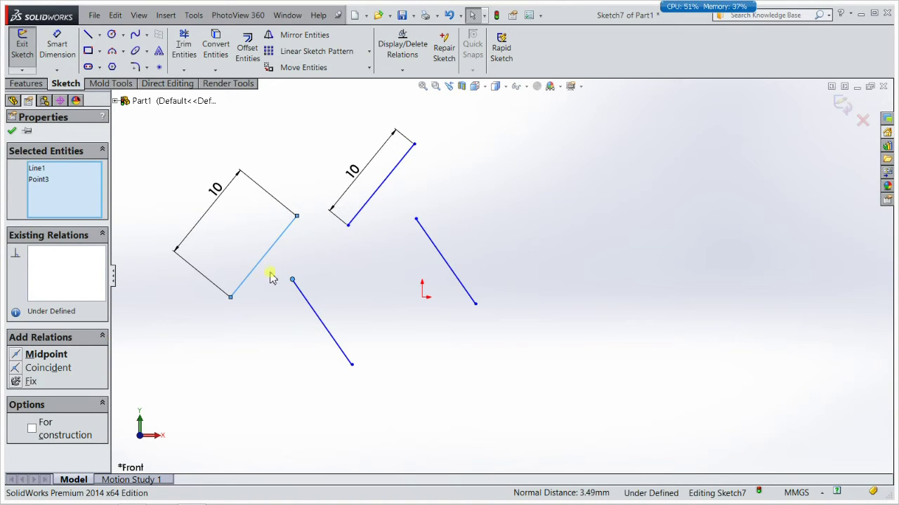
left_click(21, 357)
left_click(279, 310)
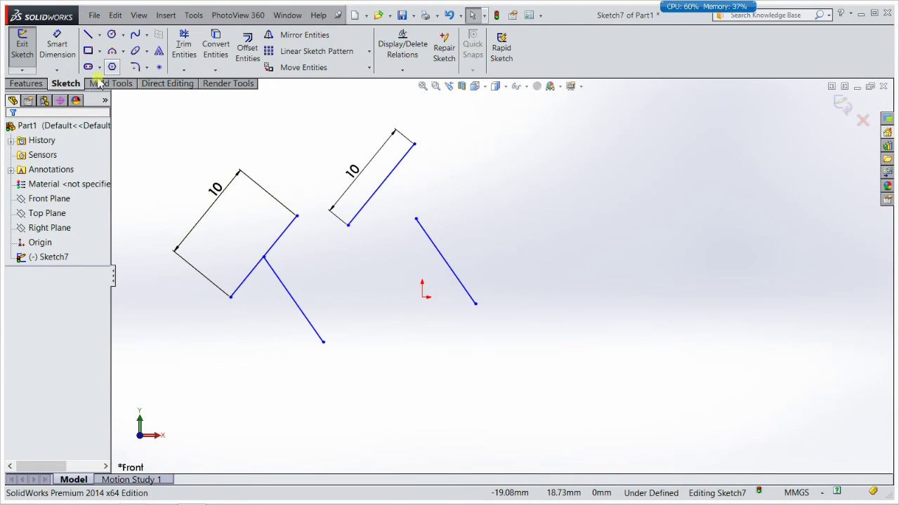
Add a driven 5 mm dimension from the midpoint joint to the left line's lower end
left_click(57, 46)
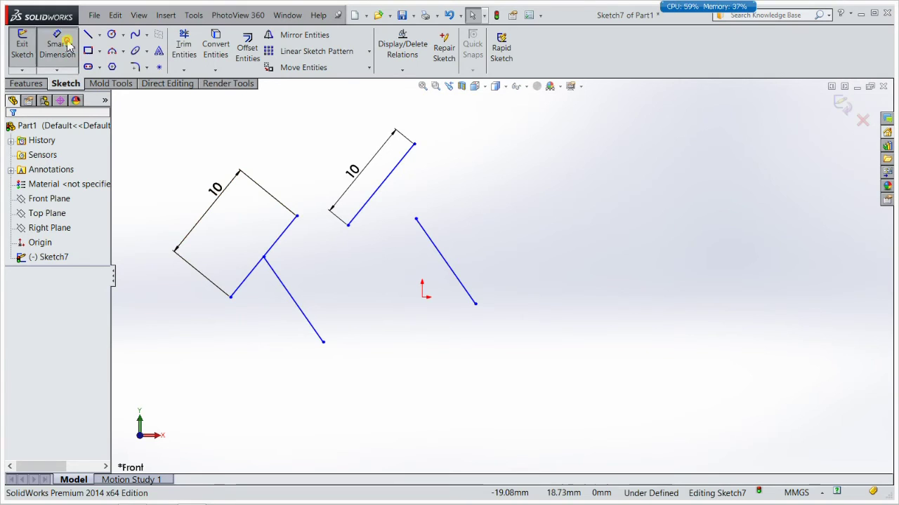
left_click(264, 257)
left_click(224, 288)
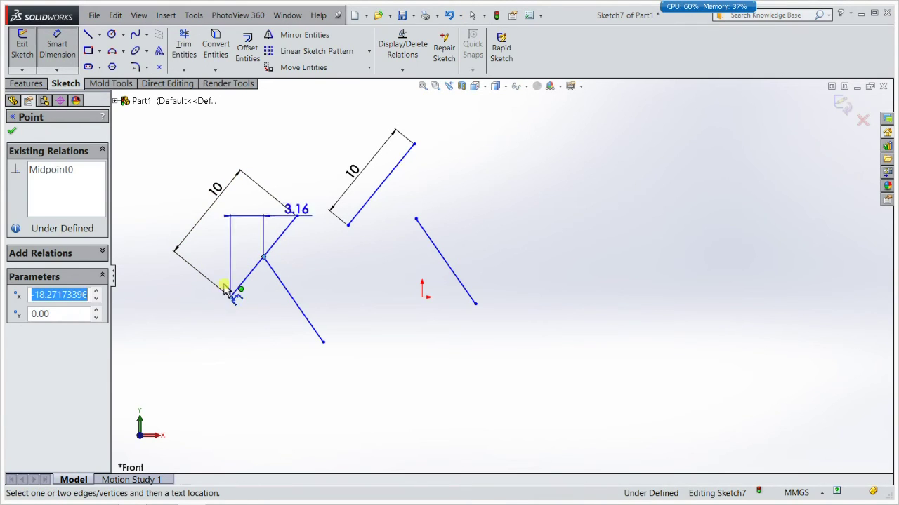
left_click(178, 210)
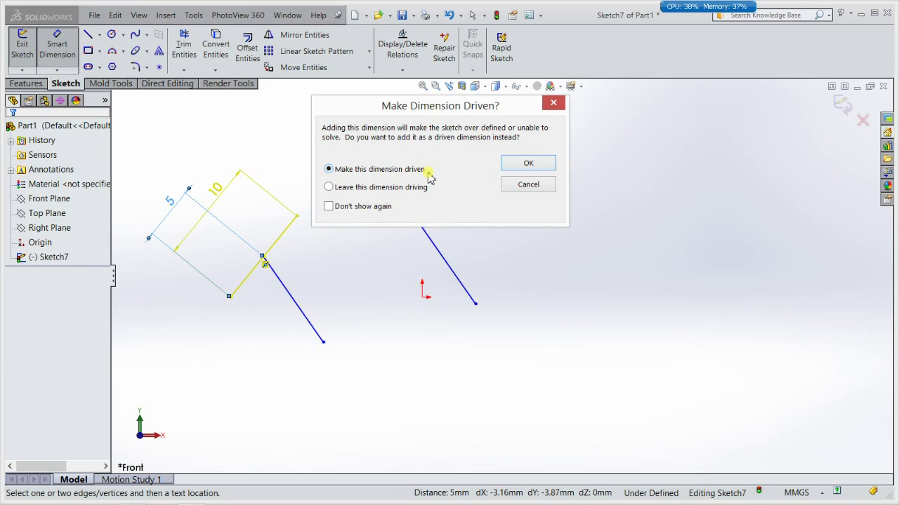
left_click(526, 164)
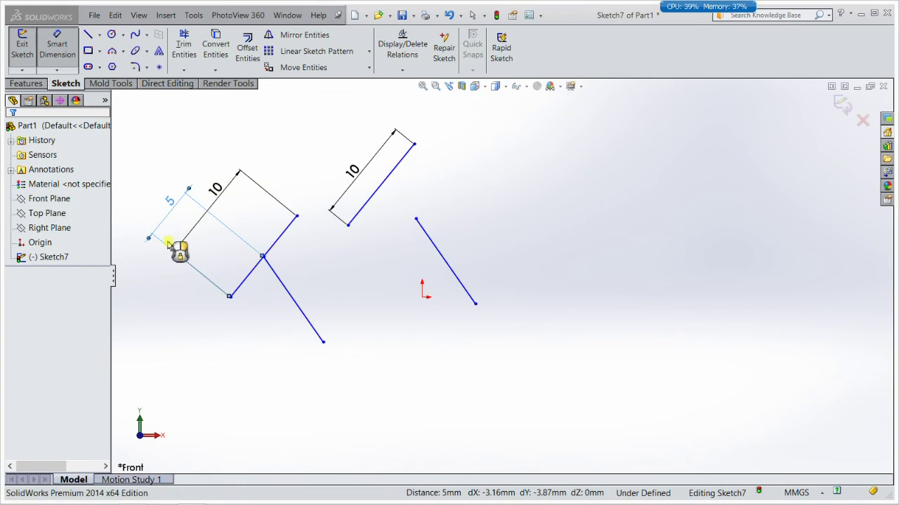
left_click(174, 204)
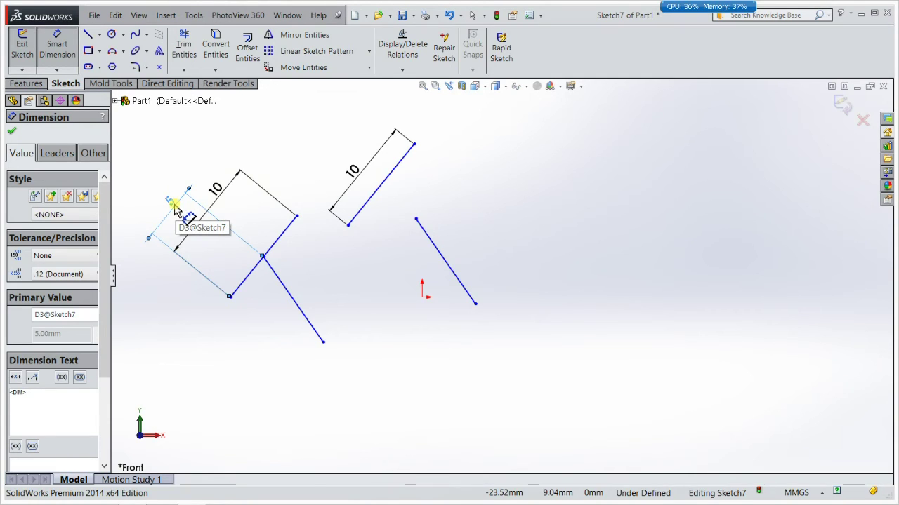
left_click(152, 294)
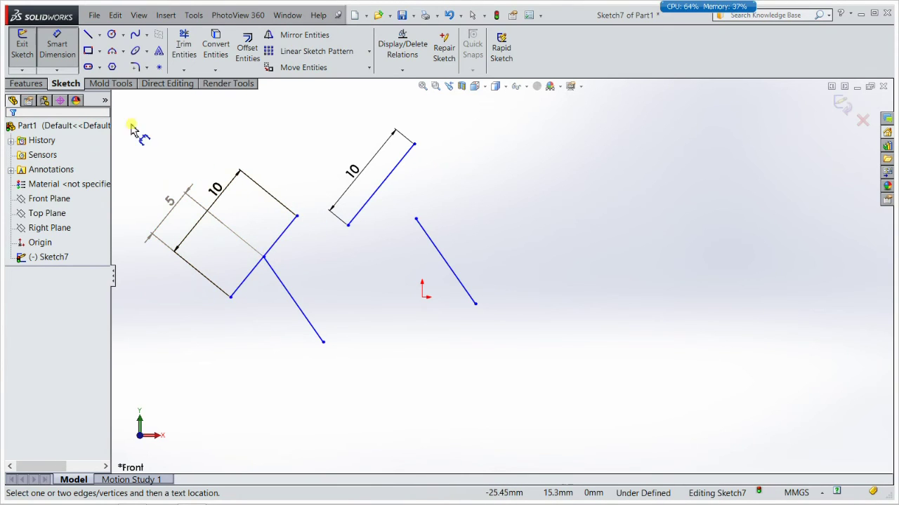
left_click(59, 49)
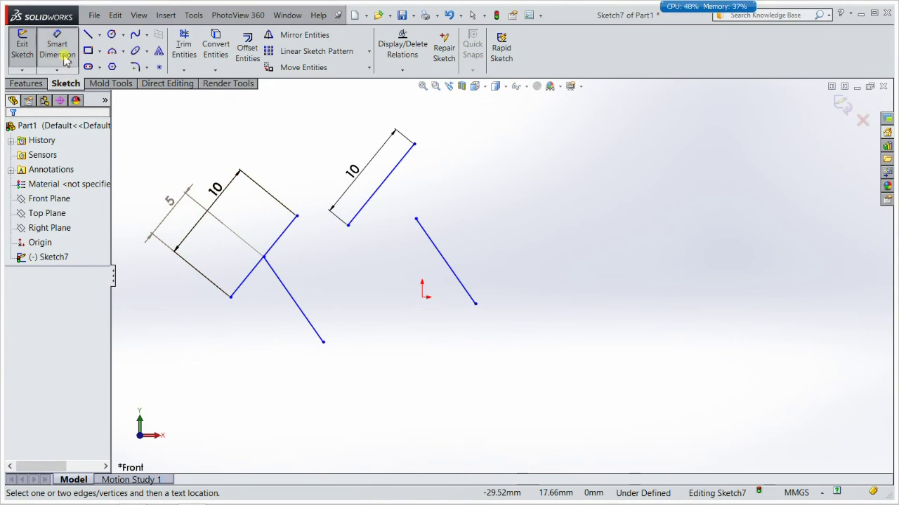
Make the right loose line's upper endpoint coincident with the upper 10 mm line
left_click(416, 221)
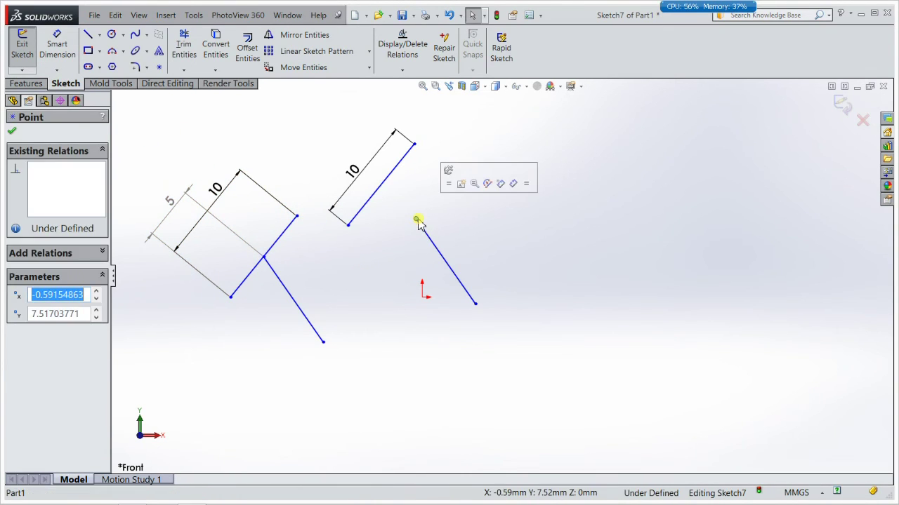
left_click(371, 197, "ctrl")
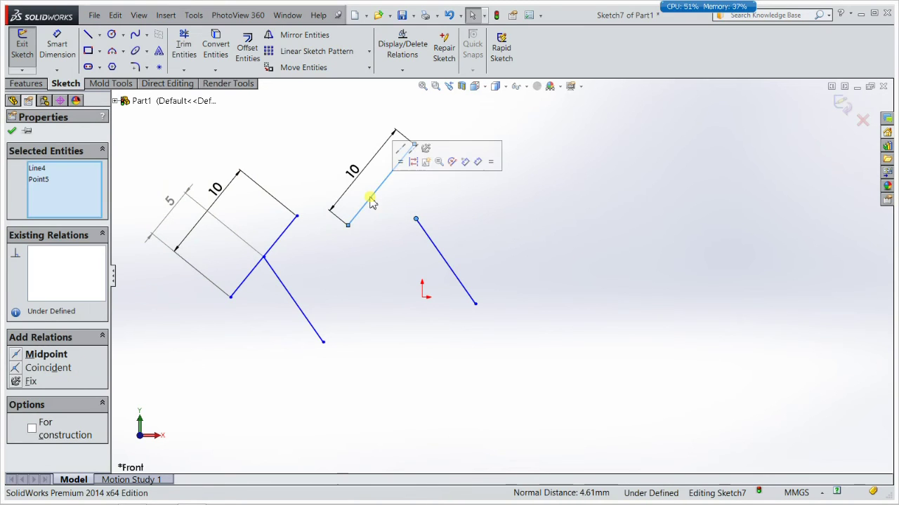
left_click(19, 369)
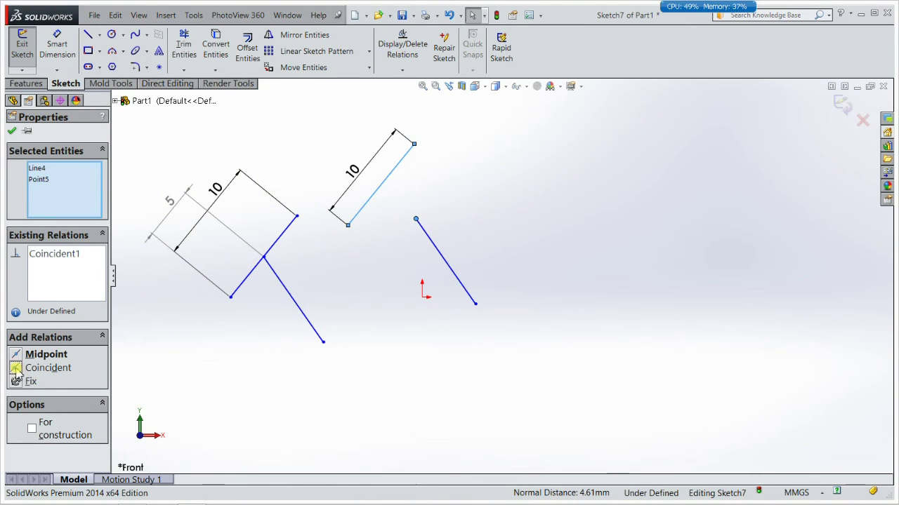
left_click(379, 309)
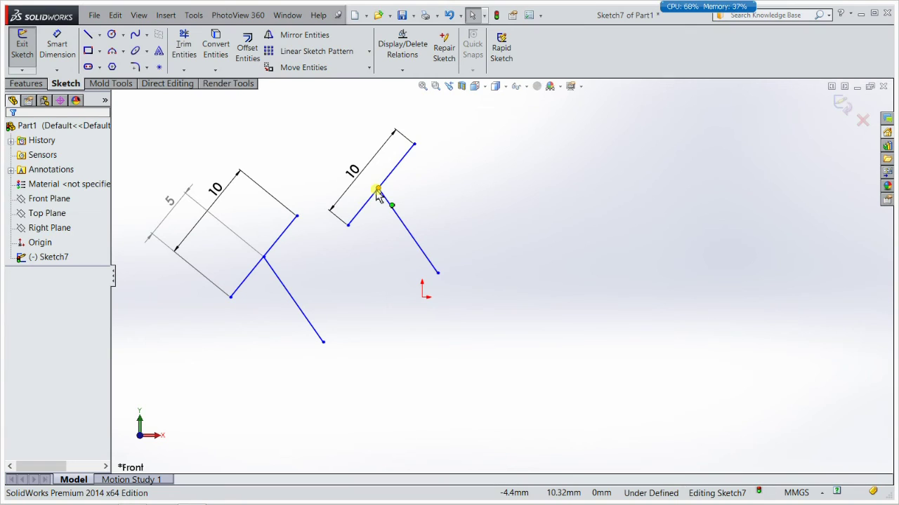
Drag the right and left junction points to test the coincident and midpoint relations
mouse_move(379, 195)
left_mouse_down()
mouse_move(382, 186)
mouse_move(361, 208)
mouse_move(400, 167)
left_mouse_up()
left_click(374, 216)
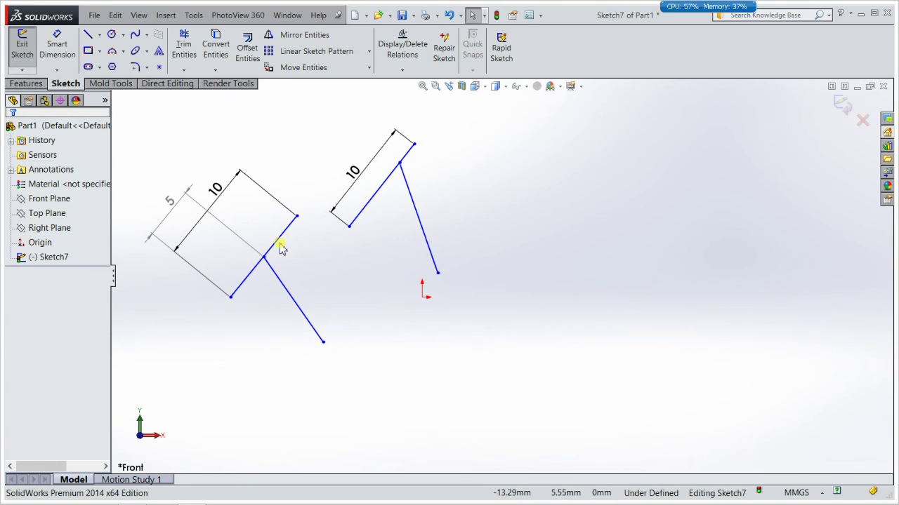
left_click(261, 263)
mouse_move(259, 267)
left_mouse_down()
mouse_move(251, 275)
mouse_move(275, 249)
mouse_move(242, 303)
mouse_move(262, 249)
mouse_move(245, 274)
mouse_move(236, 336)
mouse_move(260, 264)
left_mouse_up()
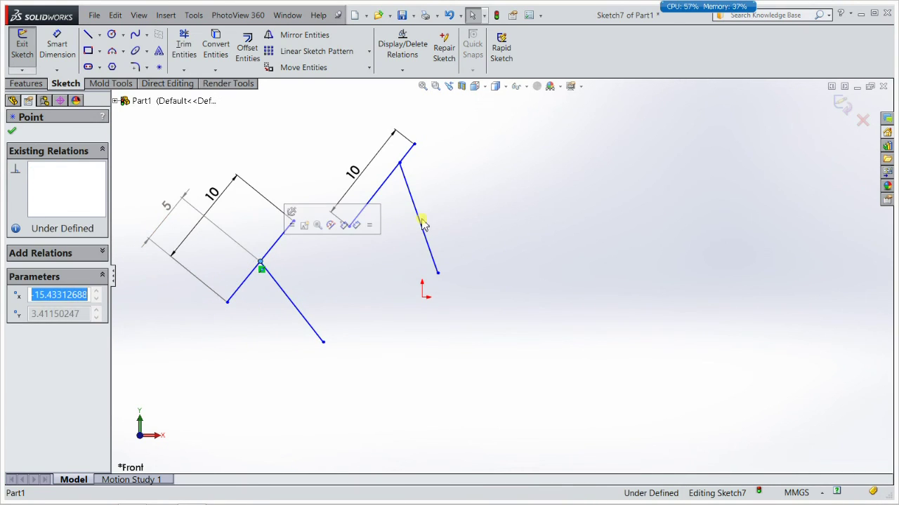
mouse_move(400, 165)
left_mouse_down()
mouse_move(375, 206)
mouse_move(388, 198)
left_mouse_up()
left_click(465, 234)
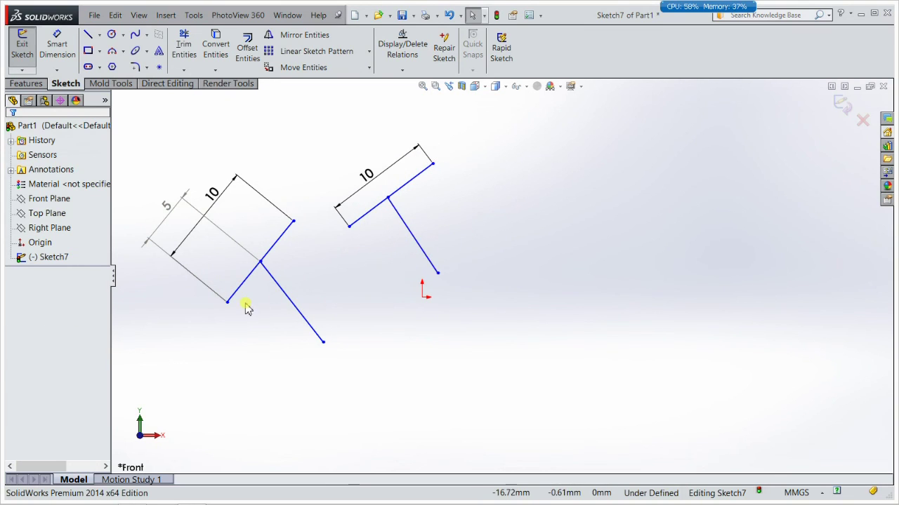